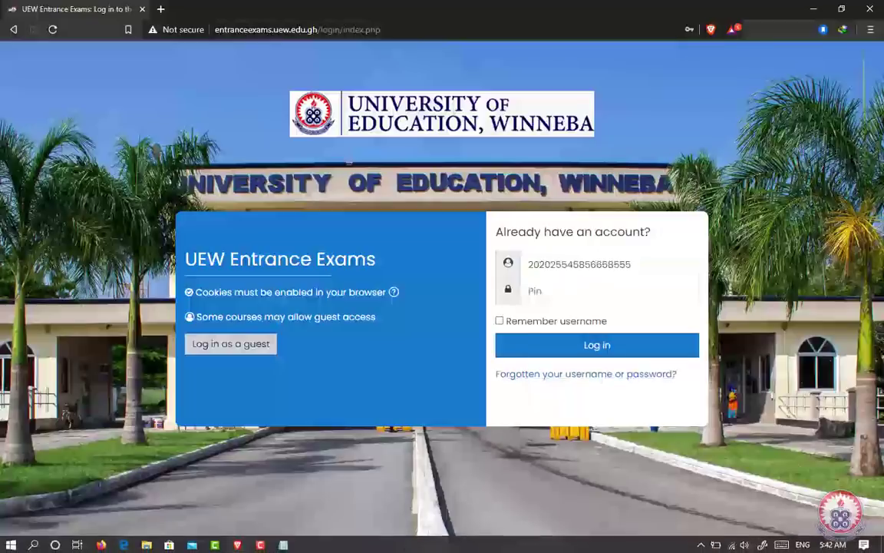
- Copy the PIN from the open Notepad note into the Pin field and log in with Remember username enabled
click(283, 544)
drag(186, 120, 68, 121)
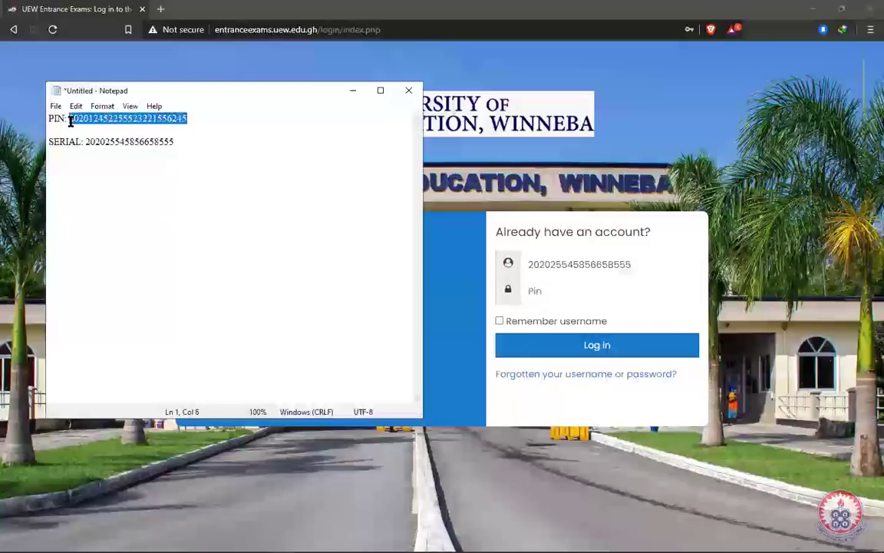
right_click(104, 119)
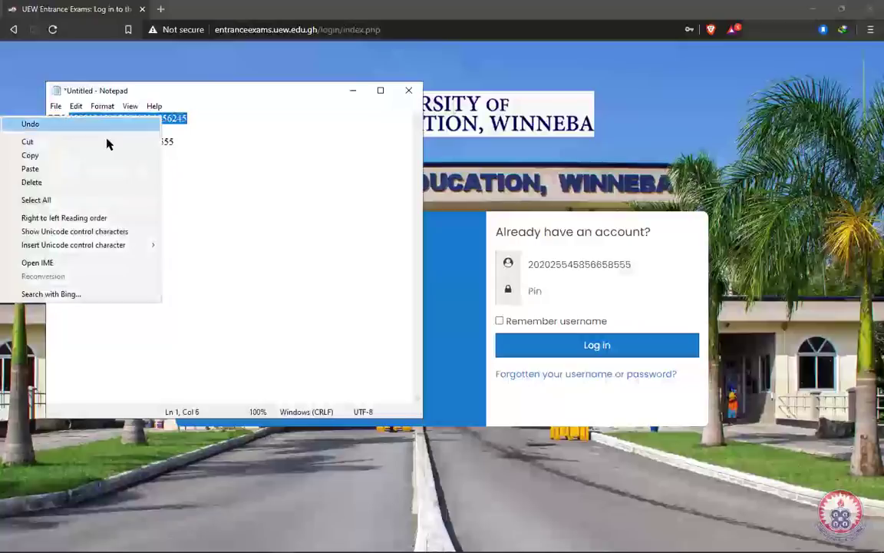
click(69, 157)
click(562, 290)
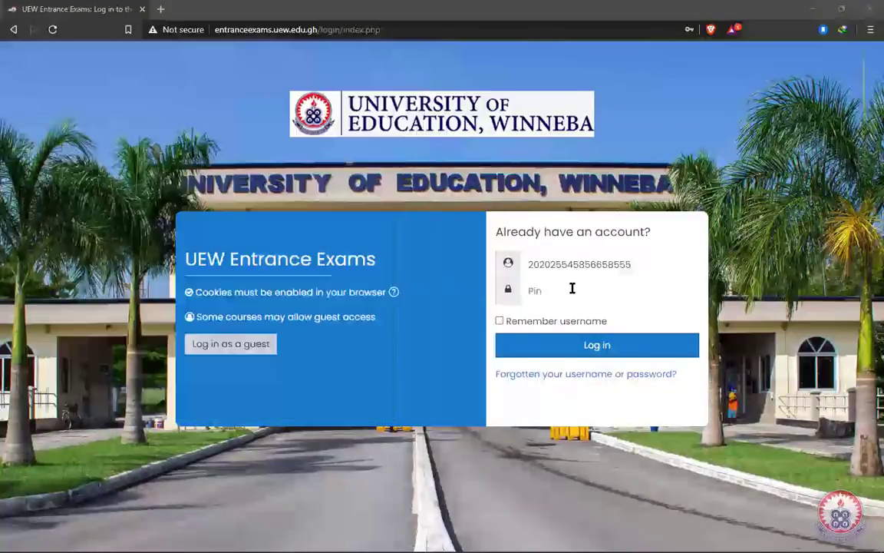
right_click(572, 291)
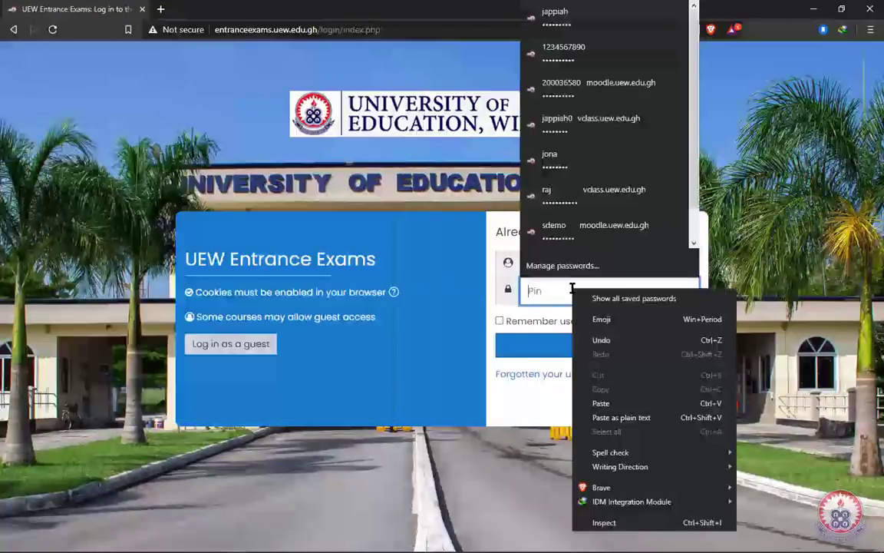
click(609, 404)
click(500, 321)
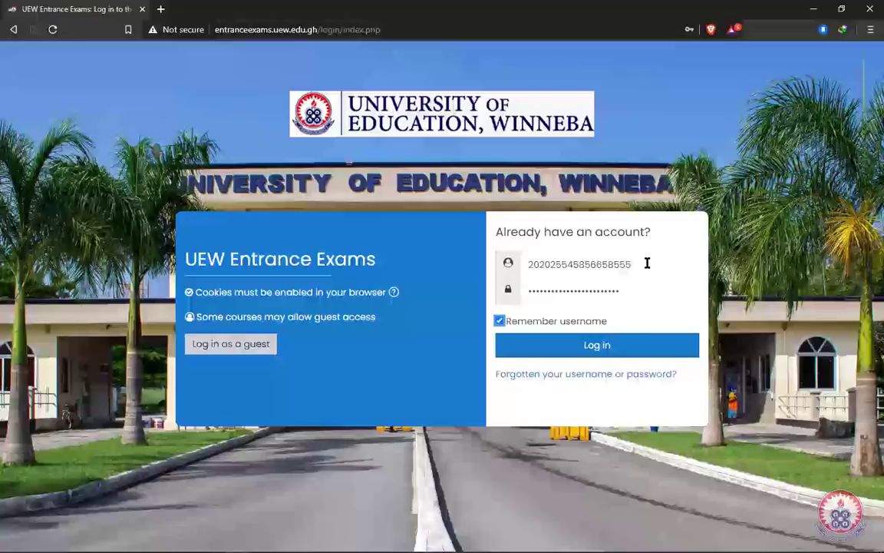
click(598, 347)
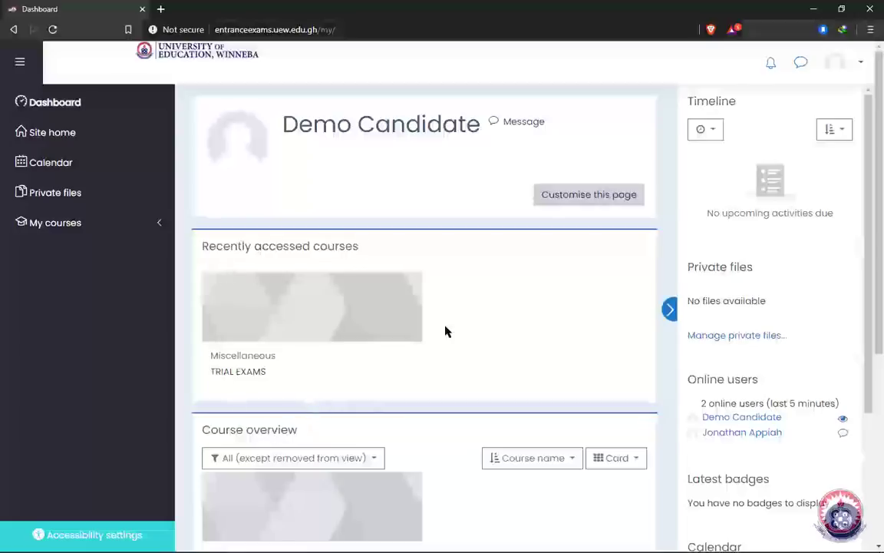
- Look over the dashboard blocks and open the Trial Exams quiz in the TRIAL EXAMS course
scroll(498, 371, down, 2)
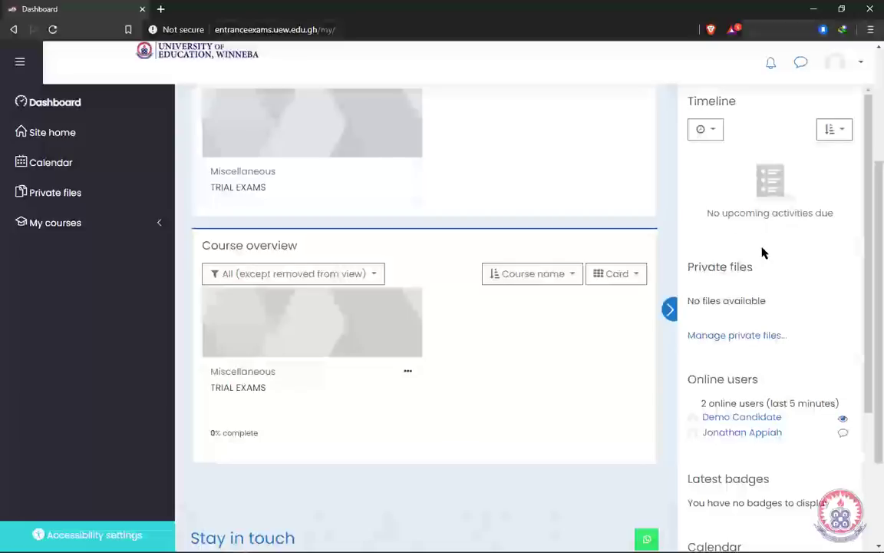
scroll(767, 346, down, 3)
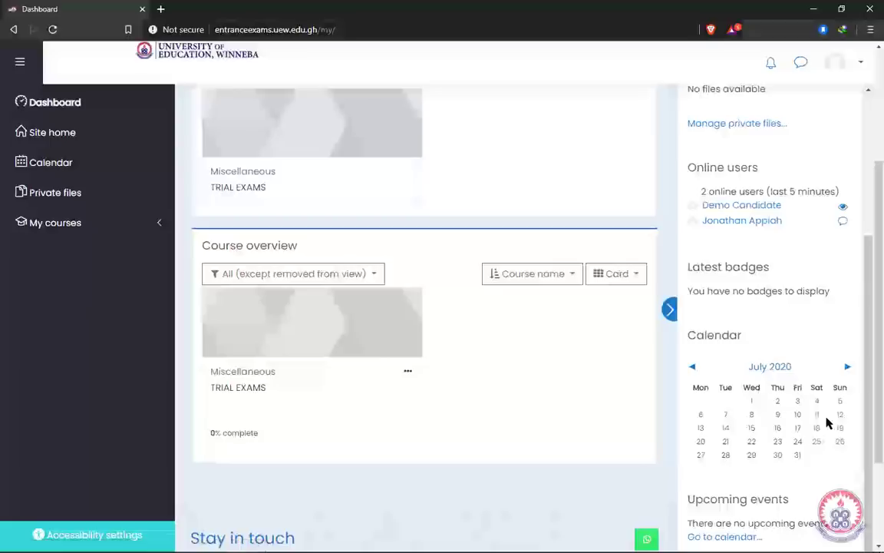
mouse_move(725, 431)
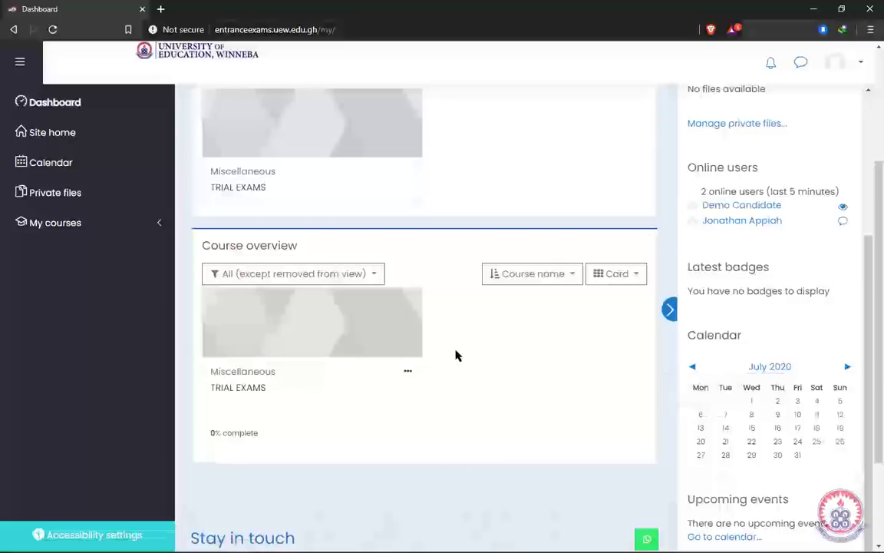
click(241, 388)
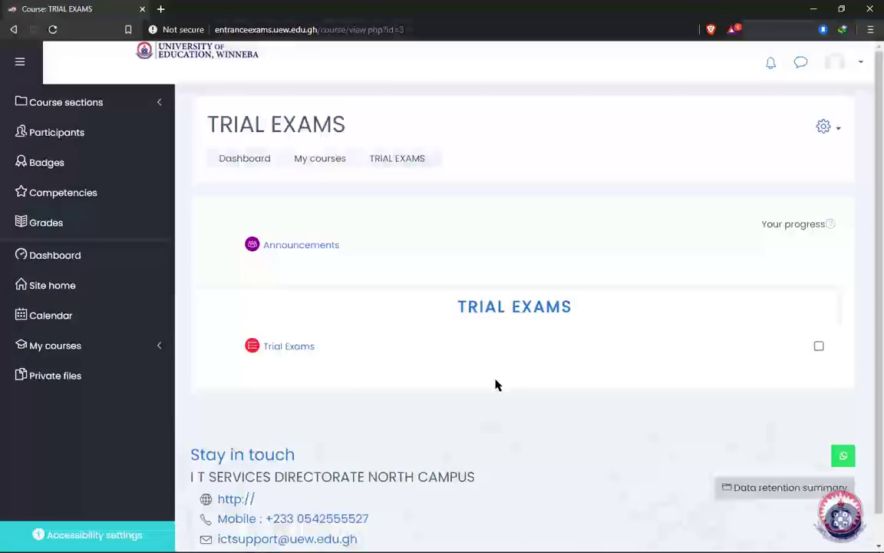
click(293, 349)
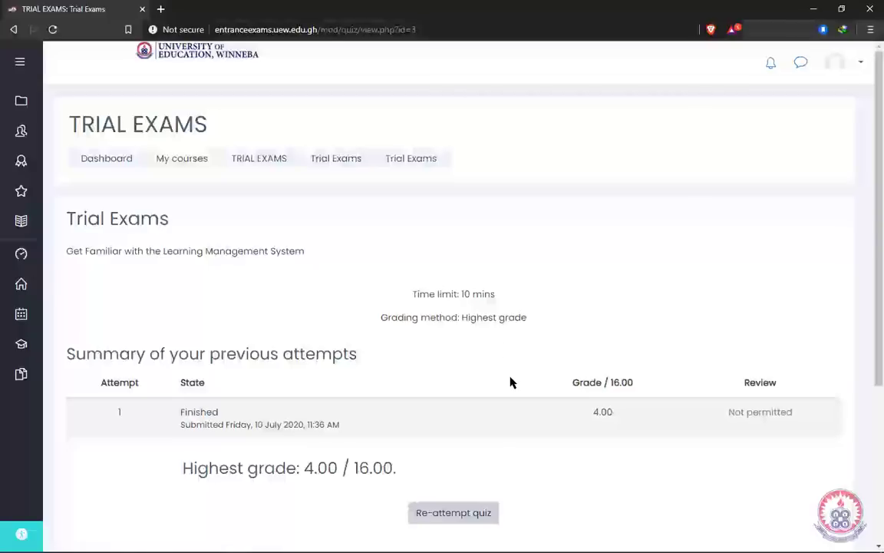
- Re-attempt the Trial Exams quiz and confirm the start of the timed attempt
scroll(509, 381, down, 3)
scroll(545, 369, up, 1)
scroll(519, 370, down, 1)
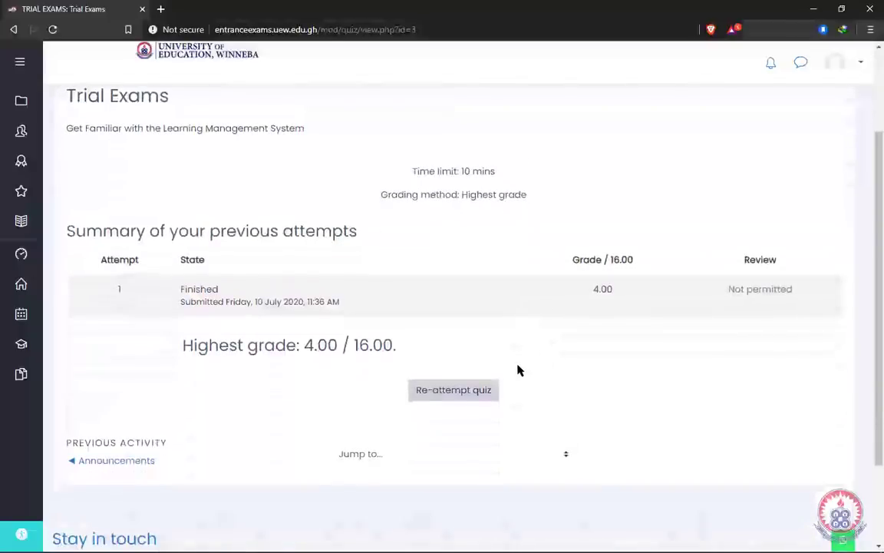
click(446, 390)
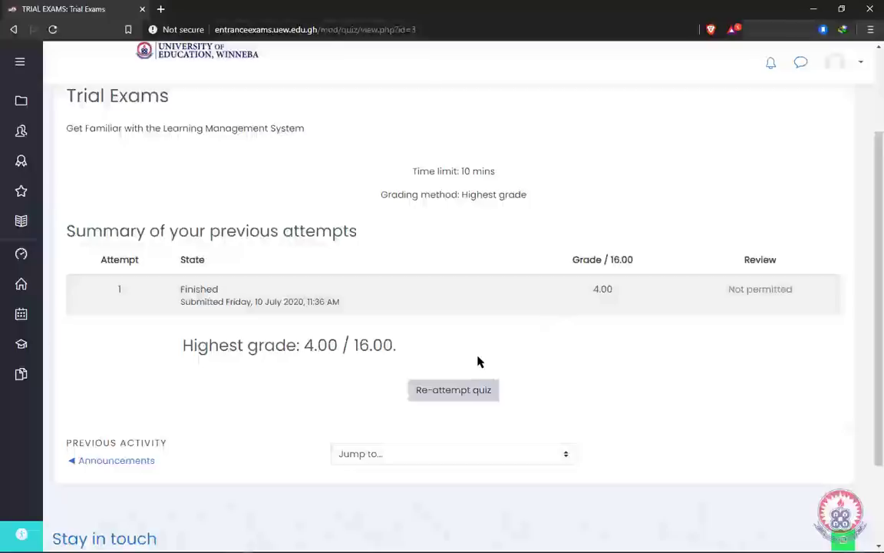
click(457, 391)
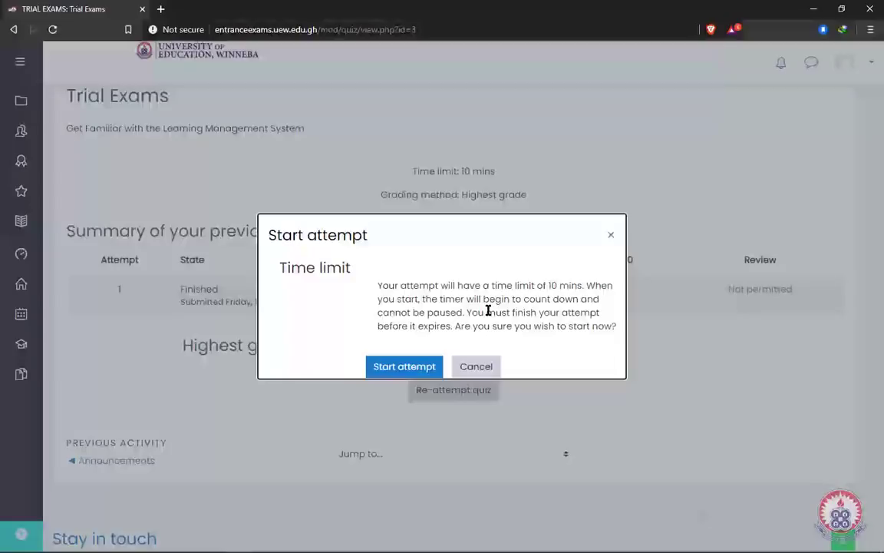
click(404, 367)
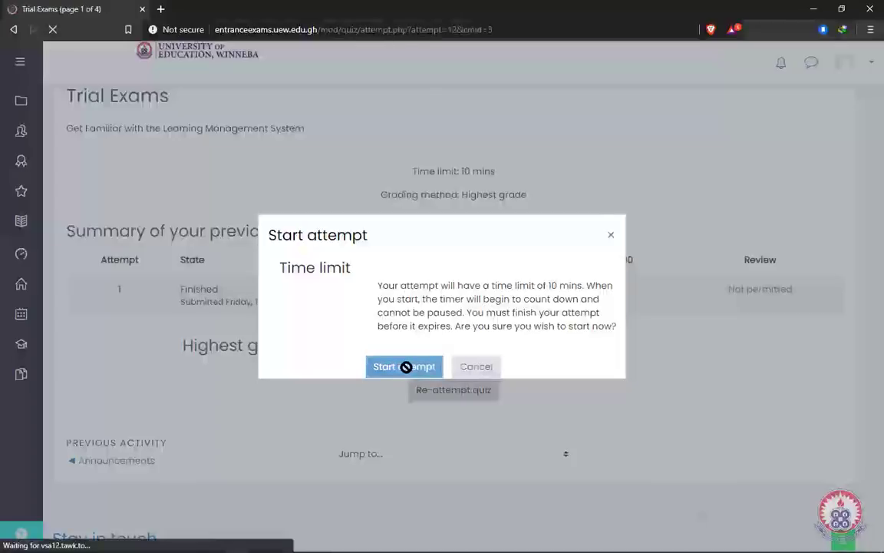
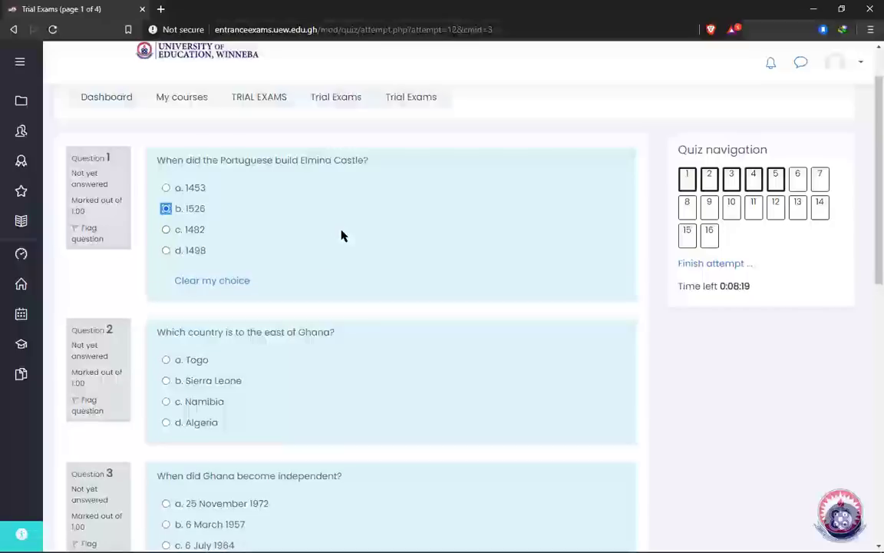
- Answer question 2 with Togo, clear that choice, and select Togo again
scroll(341, 292, down, 2)
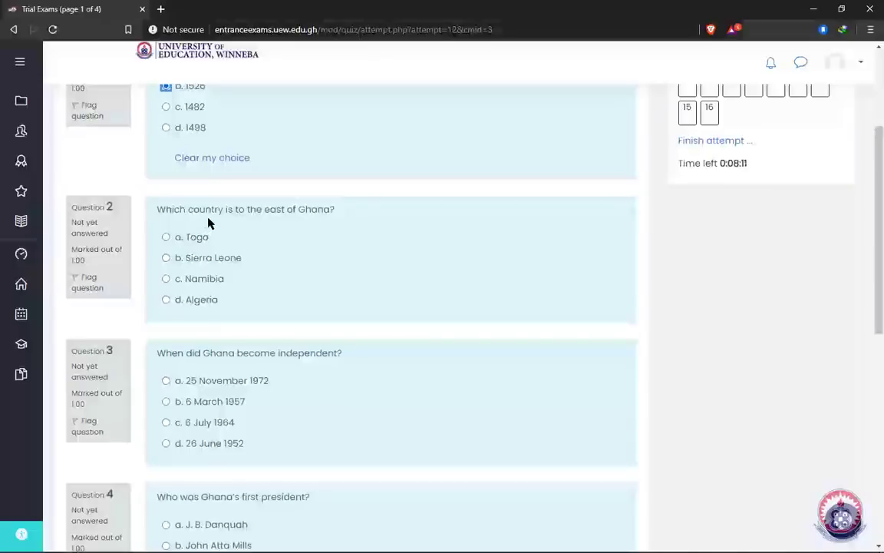
click(166, 237)
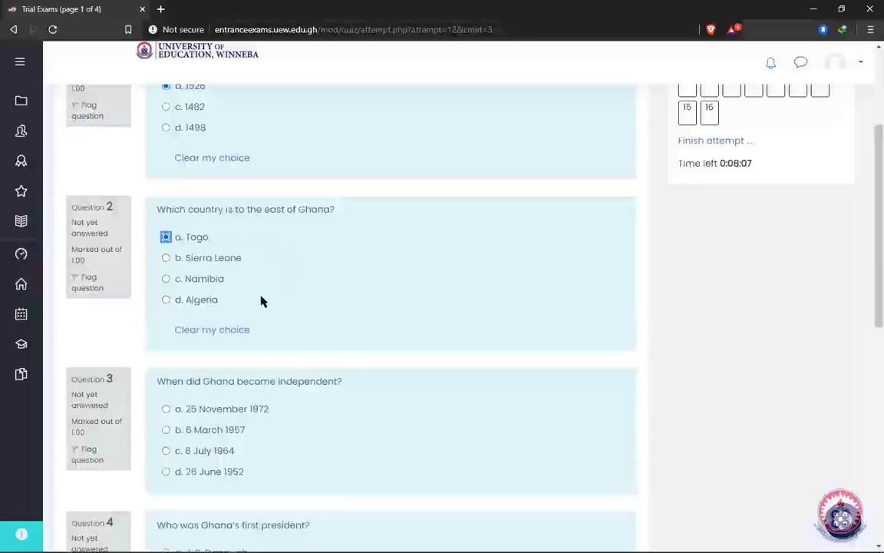
click(216, 331)
click(165, 237)
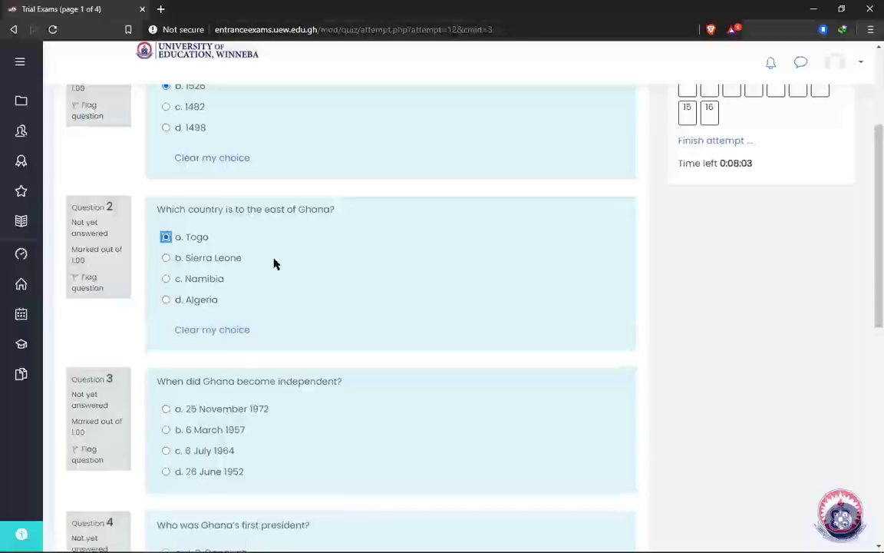
- Answer question 3 with 6 March 1957 and question 4 with Kwame Nkrumah
scroll(343, 349, down, 3)
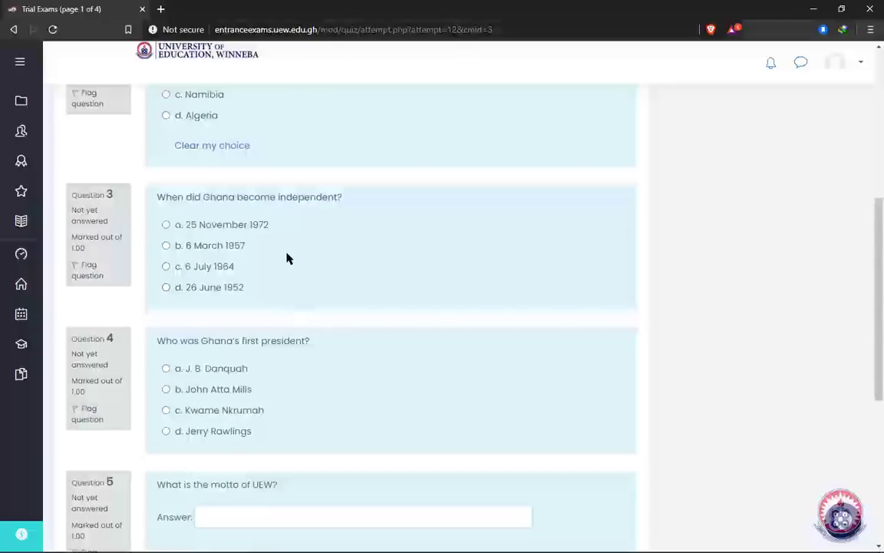
click(166, 245)
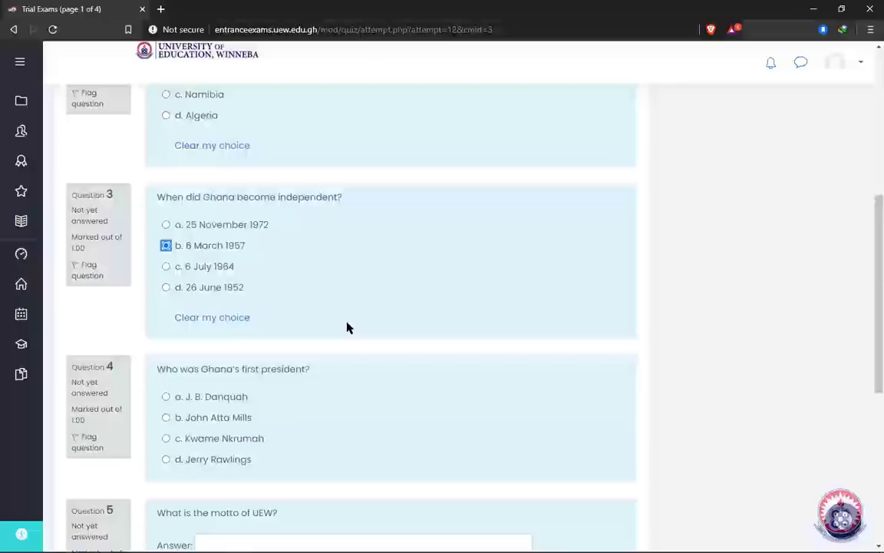
scroll(347, 328, down, 3)
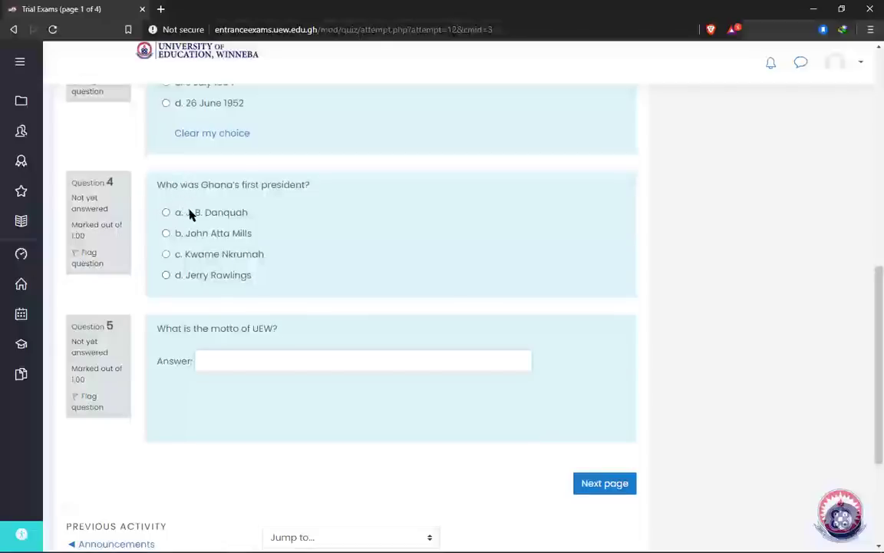
click(166, 254)
- Answer question 5 on the UEW motto with "Education for Service" and go to the quiz's second page
scroll(278, 415, down, 1)
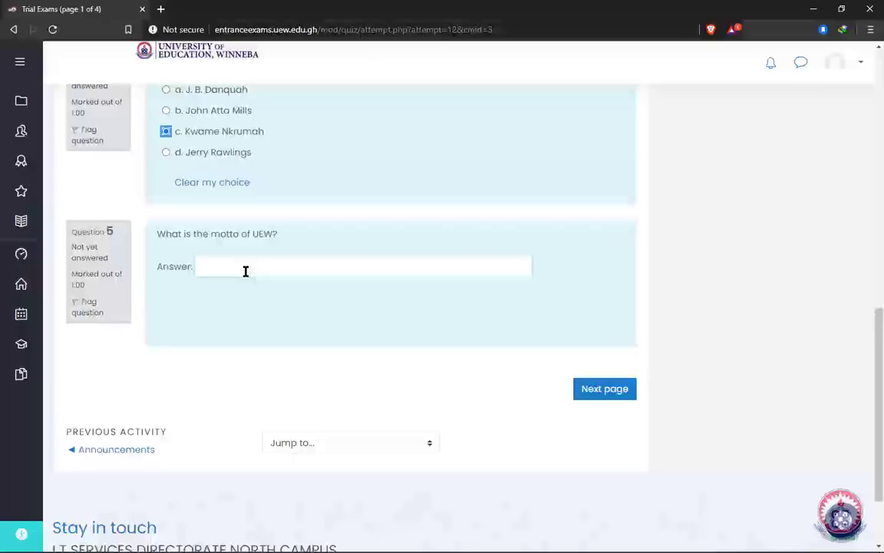
click(244, 266)
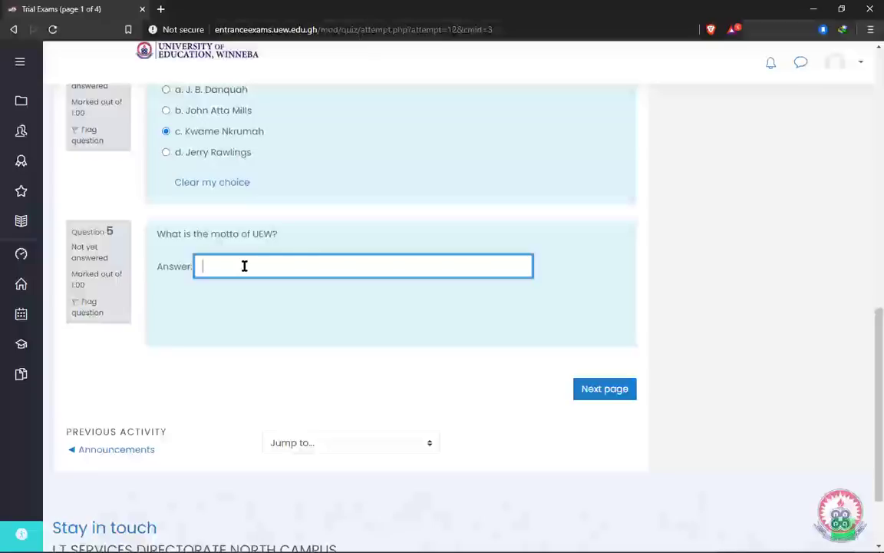
text(Education for Service)
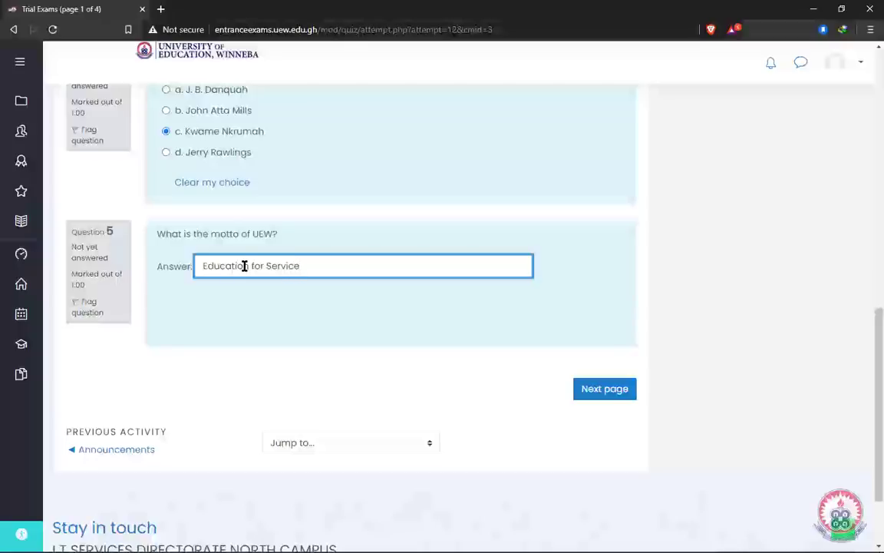
click(310, 342)
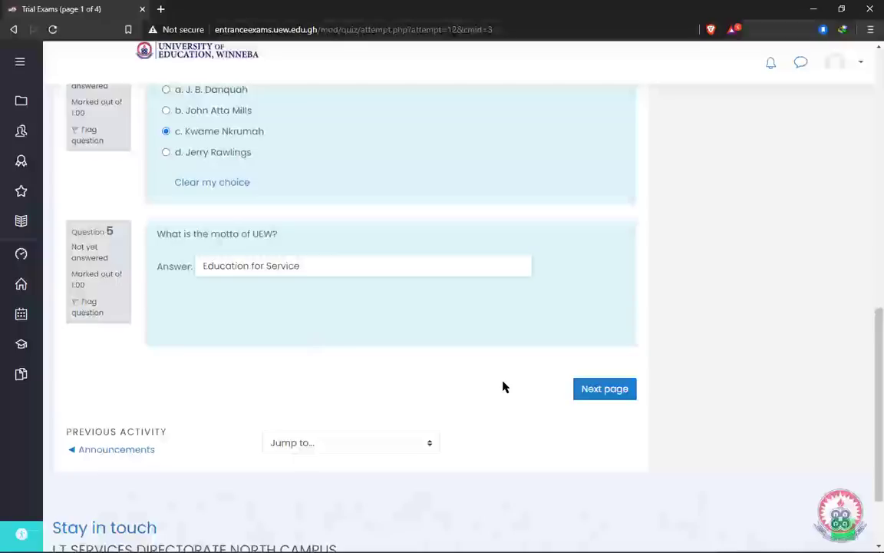
click(598, 390)
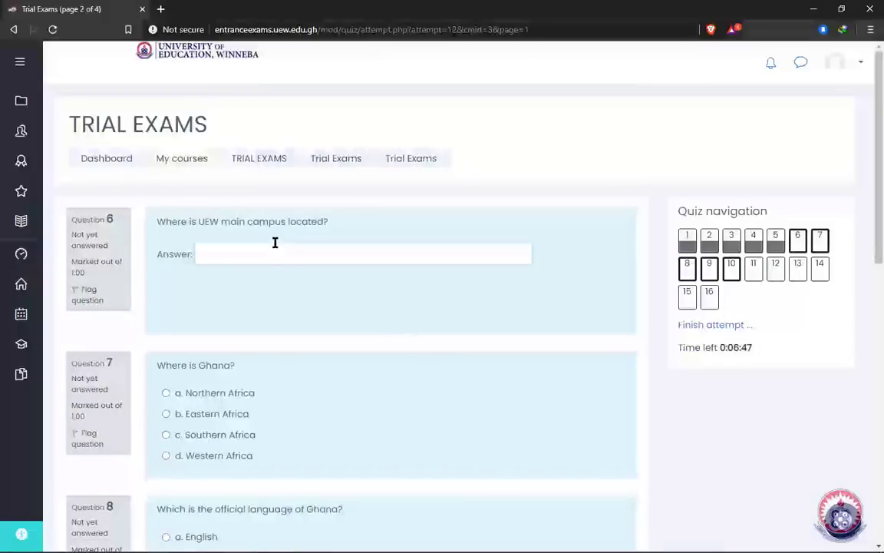
- Look through the second page's questions and answer question 6 on the UEW main campus location with "Winneba"
scroll(316, 311, down, 2)
scroll(321, 316, up, 2)
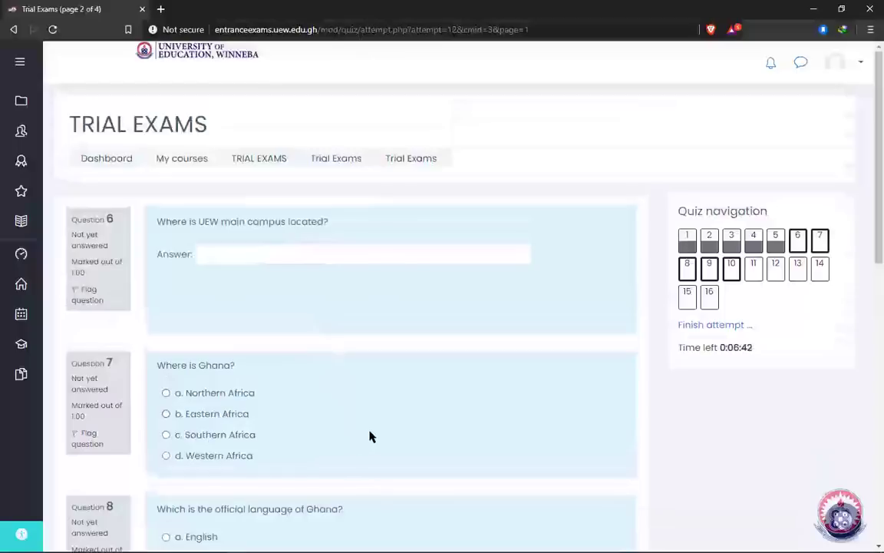
scroll(371, 430, down, 2)
scroll(371, 432, down, 6)
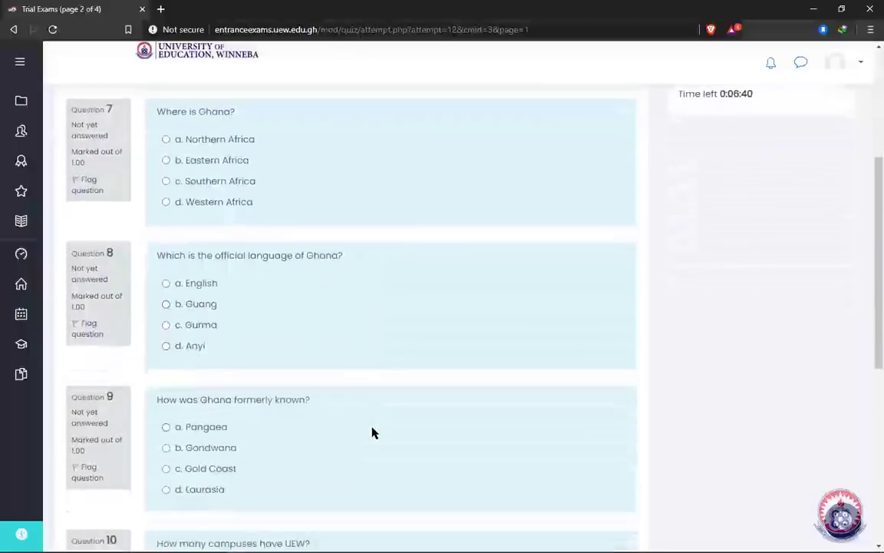
scroll(372, 432, up, 5)
scroll(372, 432, up, 2)
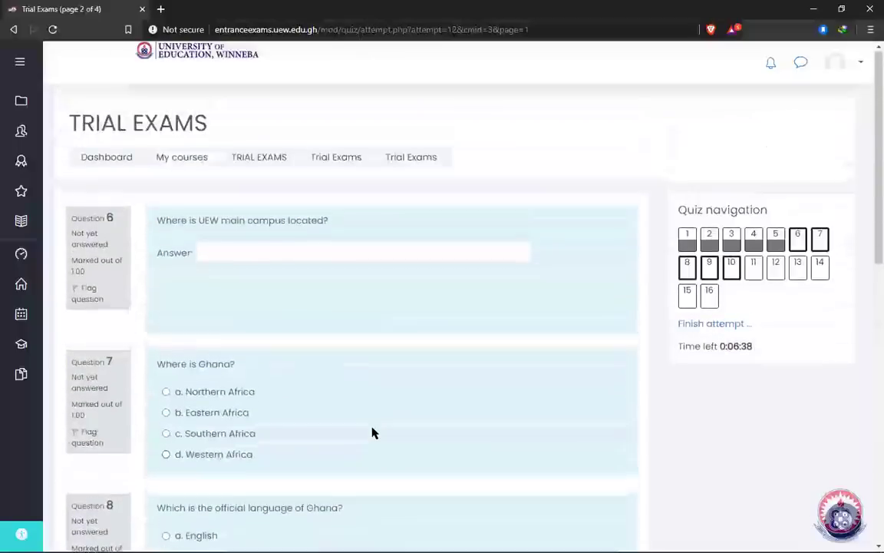
click(305, 257)
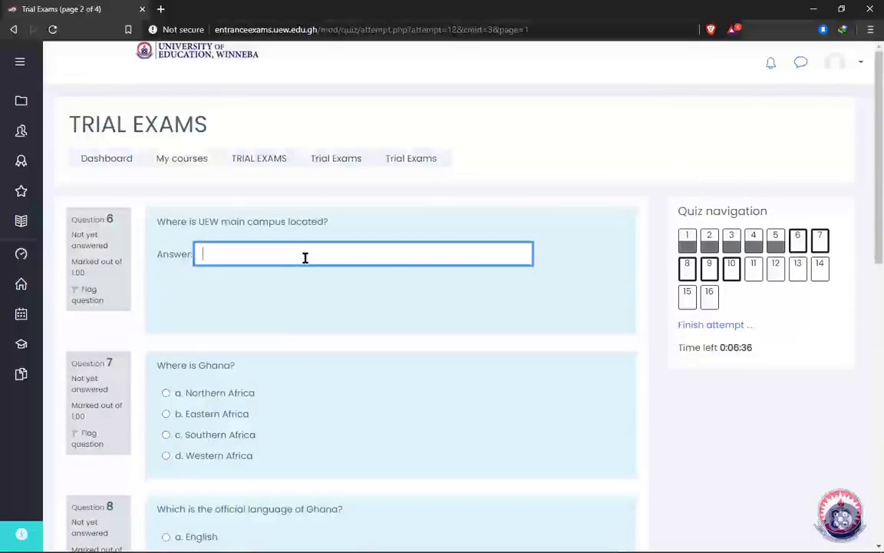
text(Winneba)
- Answer question 7 with Western Africa and question 8 with English
scroll(328, 344, down, 2)
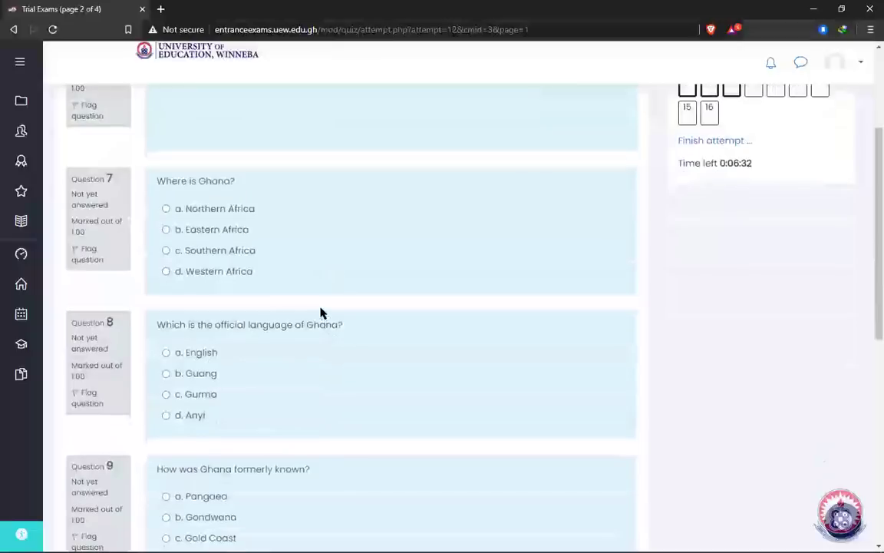
click(166, 271)
scroll(269, 377, down, 2)
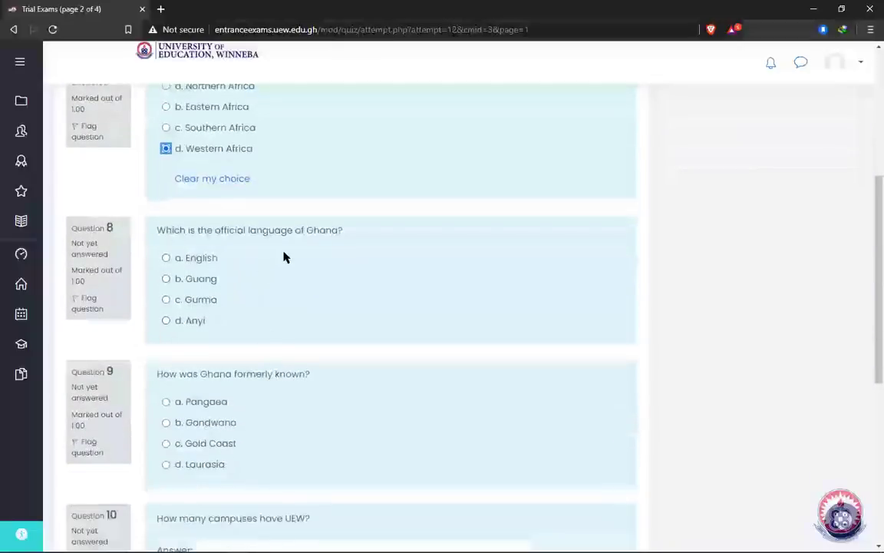
click(166, 259)
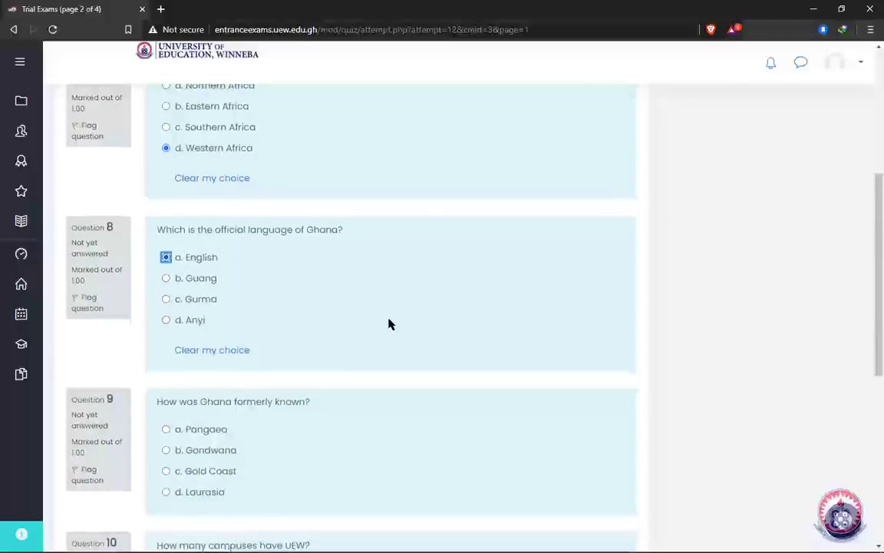
- Answer question 9 on Ghana's former name with Gold Coast and question 10 on the number of UEW campuses with 4
scroll(218, 255, down, 3)
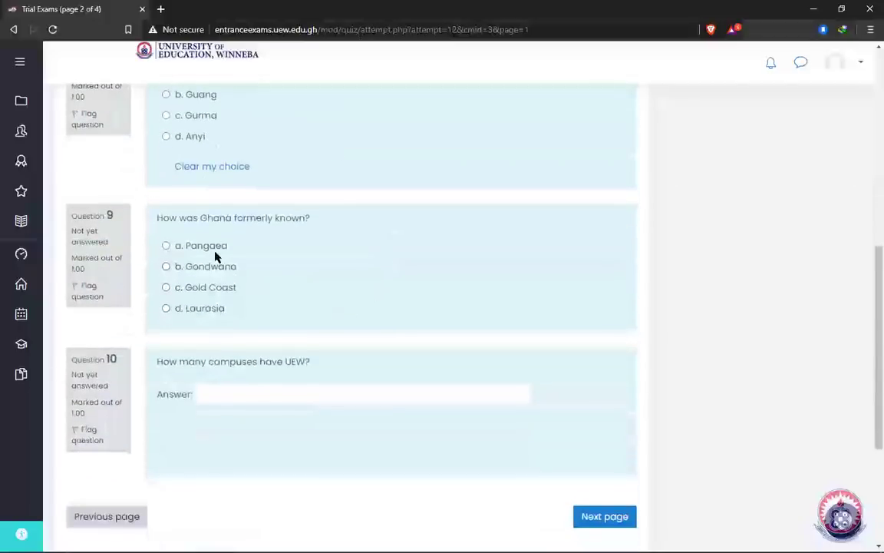
click(178, 287)
scroll(330, 306, down, 4)
scroll(300, 271, up, 1)
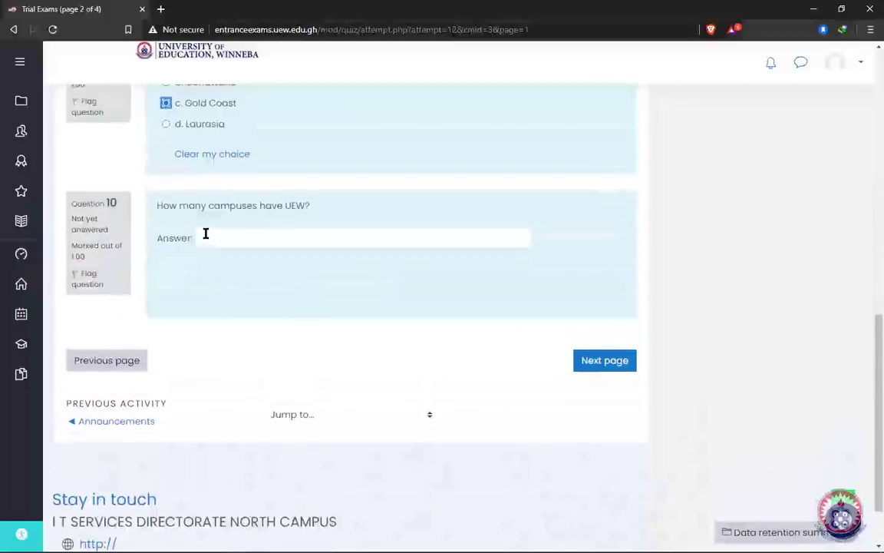
click(244, 235)
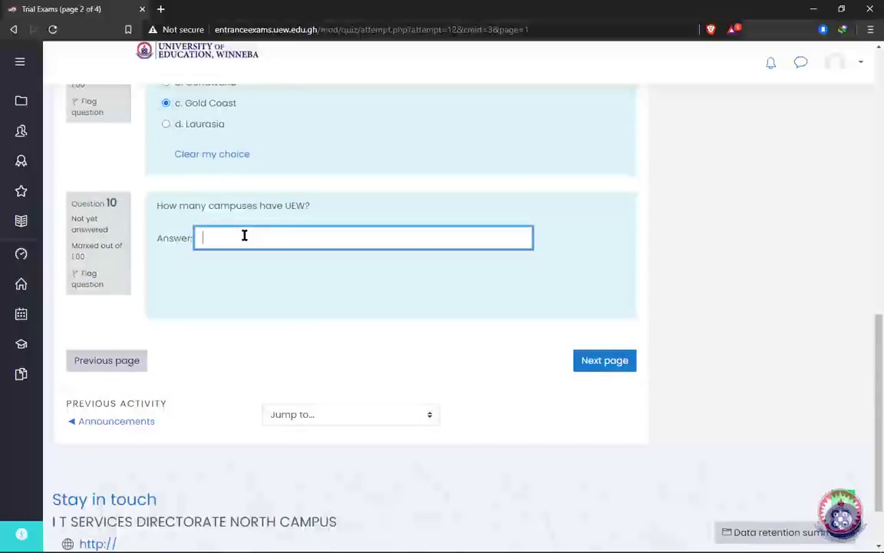
text(4)
- On the quiz's third page, answer question 11 with John Kufuor and question 12 on Ghana's capital with Accra
click(599, 360)
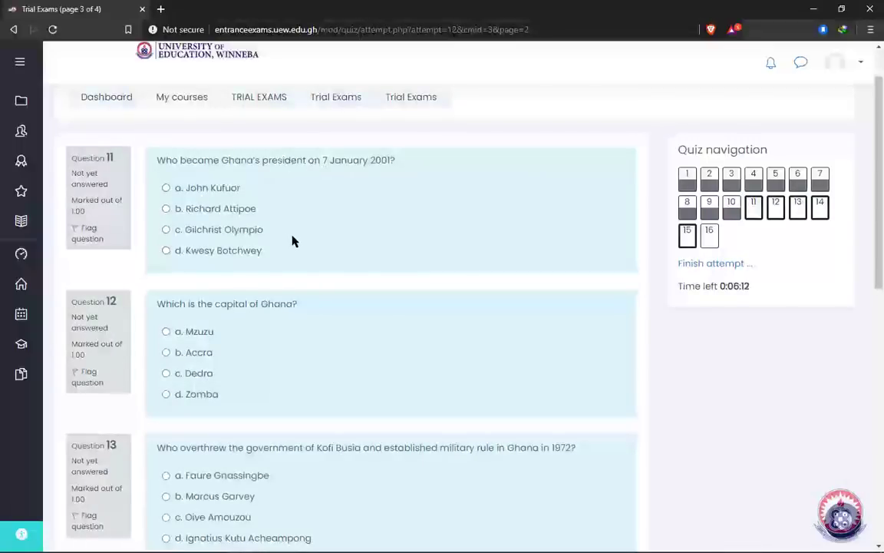
click(166, 187)
scroll(250, 218, down, 2)
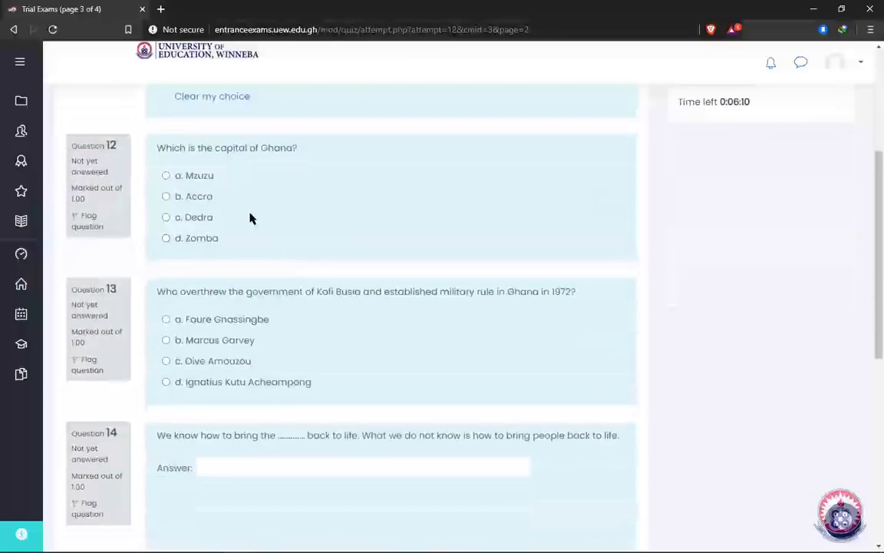
click(184, 196)
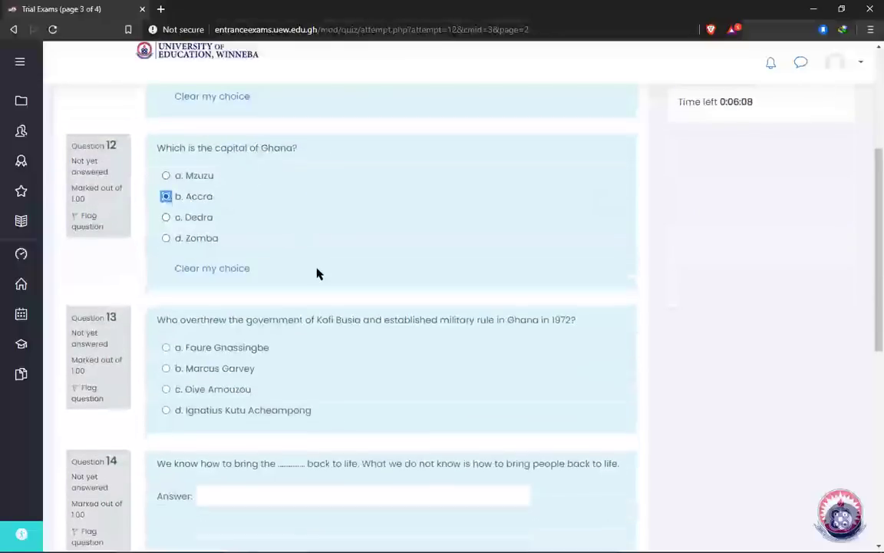
- Answer question 13 with Ignatius Kutu Acheampong and fill in question 14 with "Economy"
scroll(318, 274, down, 2)
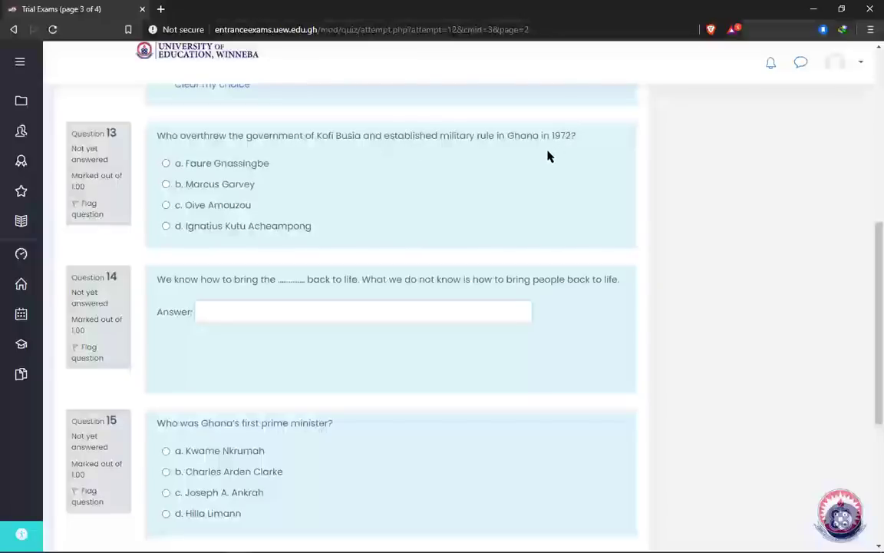
click(177, 226)
scroll(307, 253, down, 2)
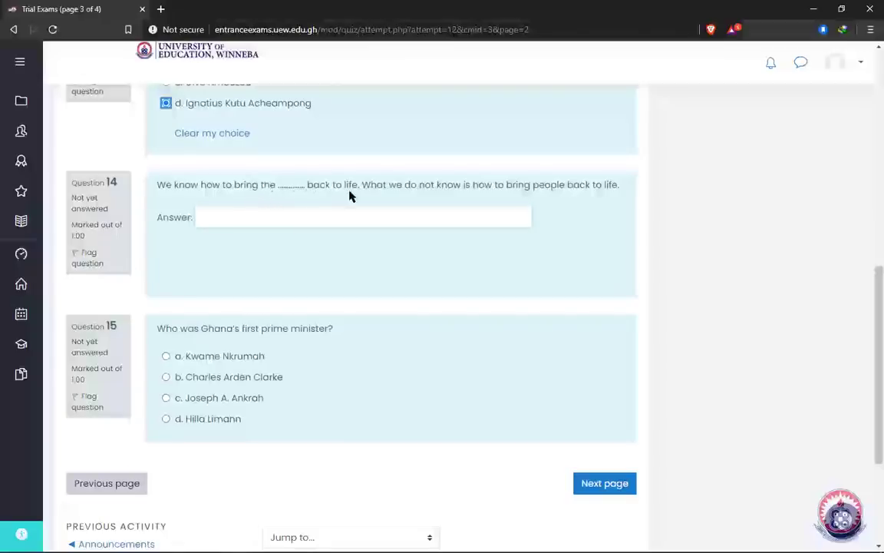
click(302, 220)
text(E)
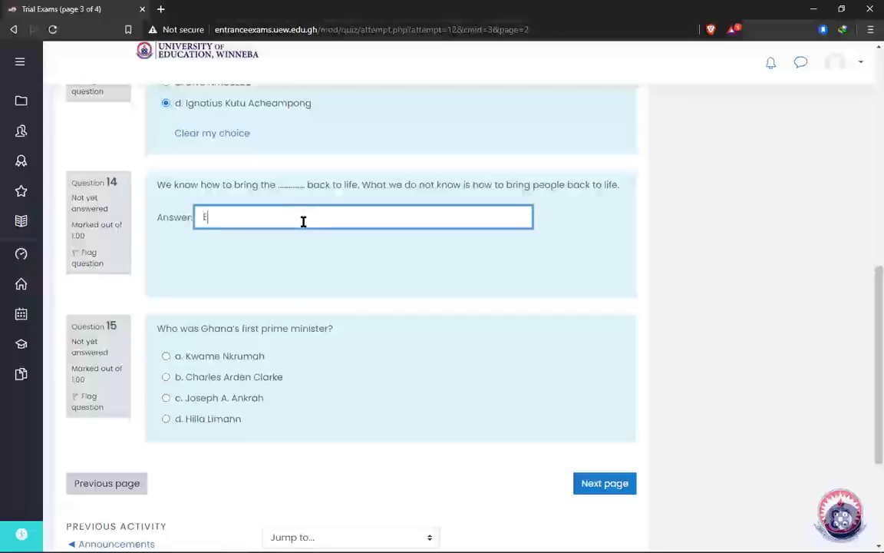
text(conomy)
click(315, 259)
- Answer question 15 with Kwame Nkrumah and, on the quiz's last page, question 16 with British
scroll(535, 448, down, 4)
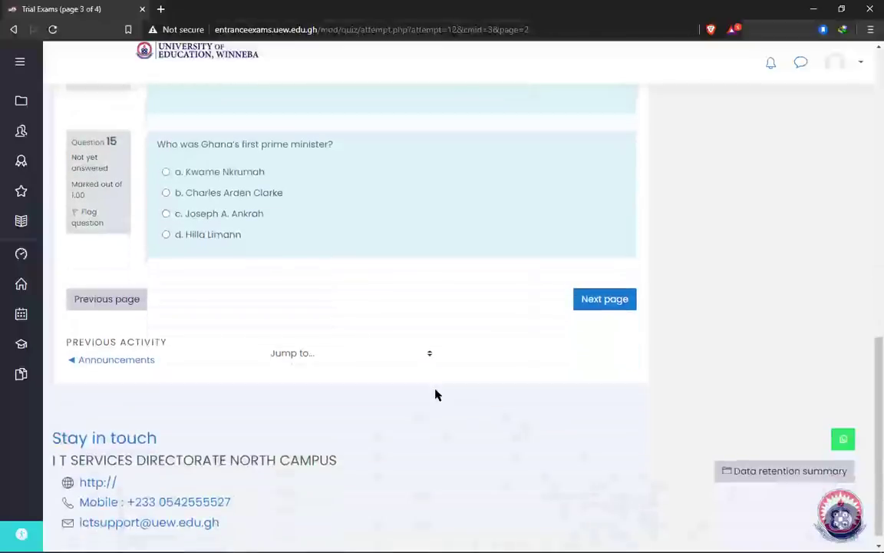
click(222, 171)
scroll(417, 223, down, 1)
click(588, 284)
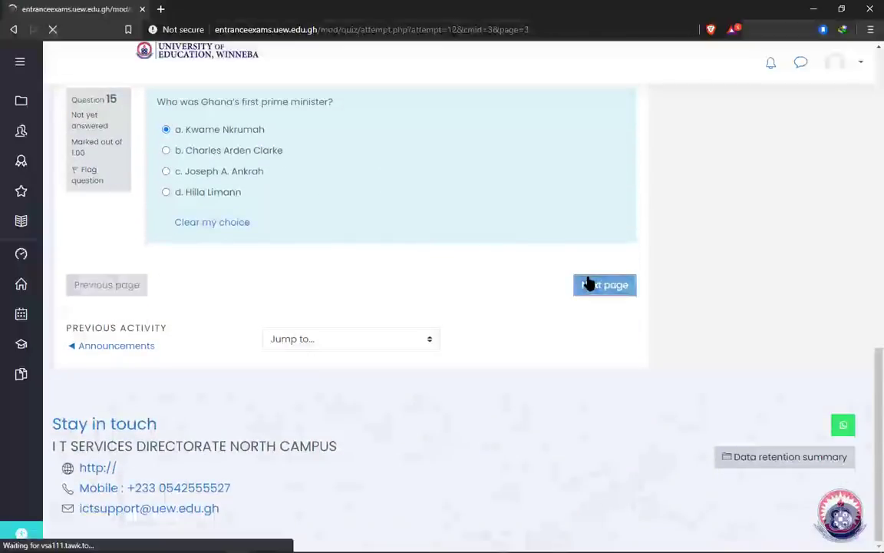
scroll(392, 290, down, 1)
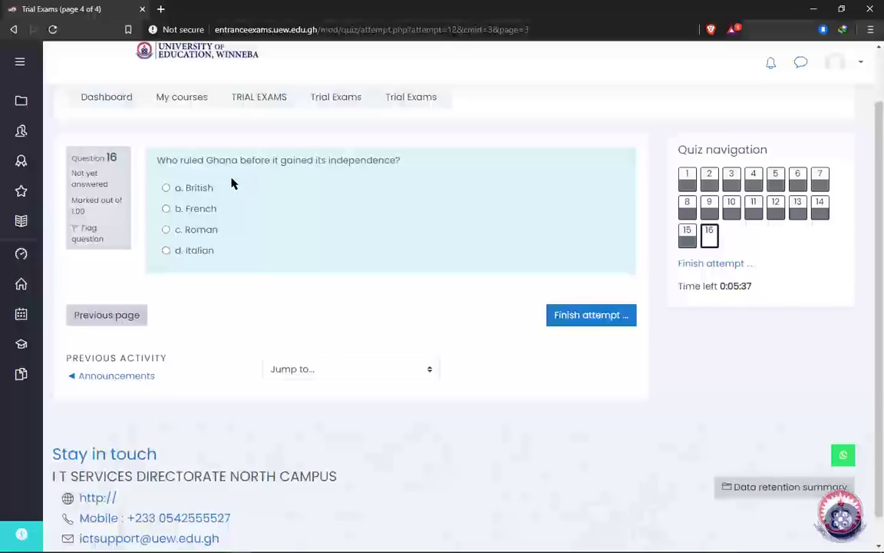
click(167, 188)
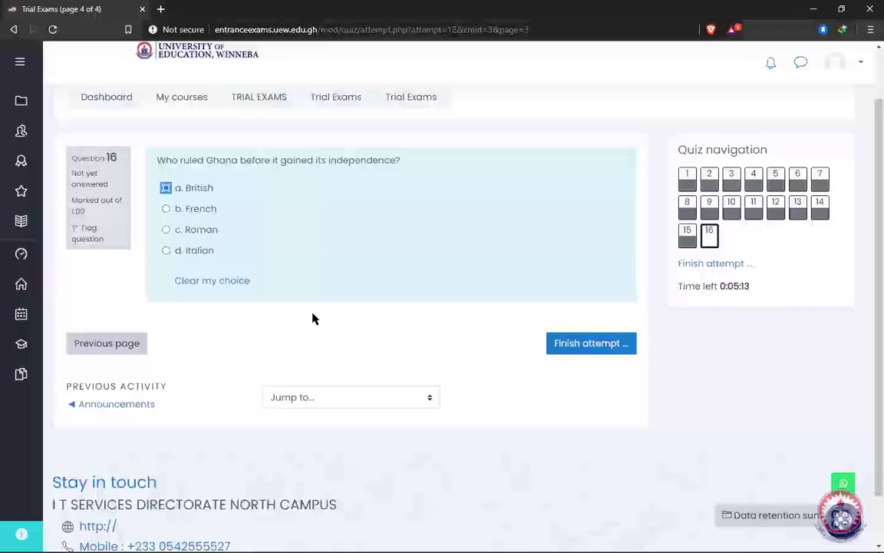
- Go back to the quiz's third page to review the answers to questions 11 to 15, and return to the last page
click(93, 344)
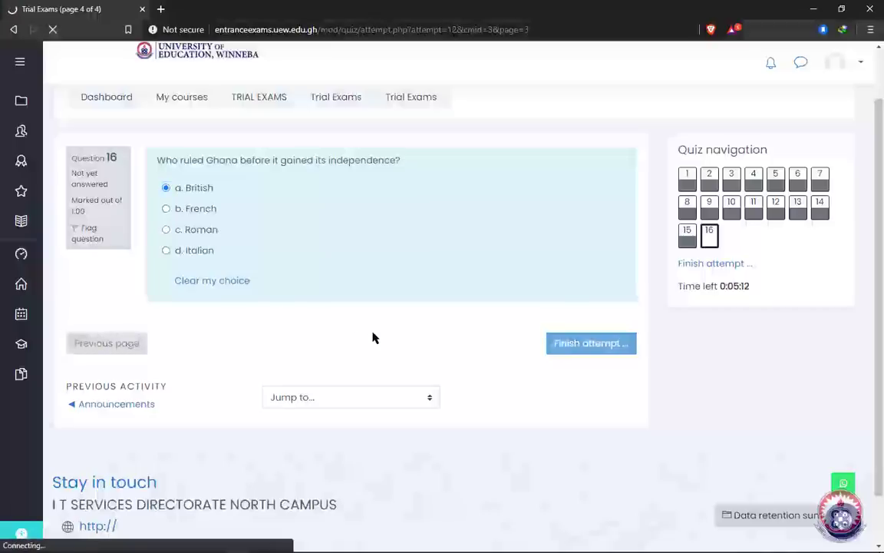
scroll(389, 368, down, 5)
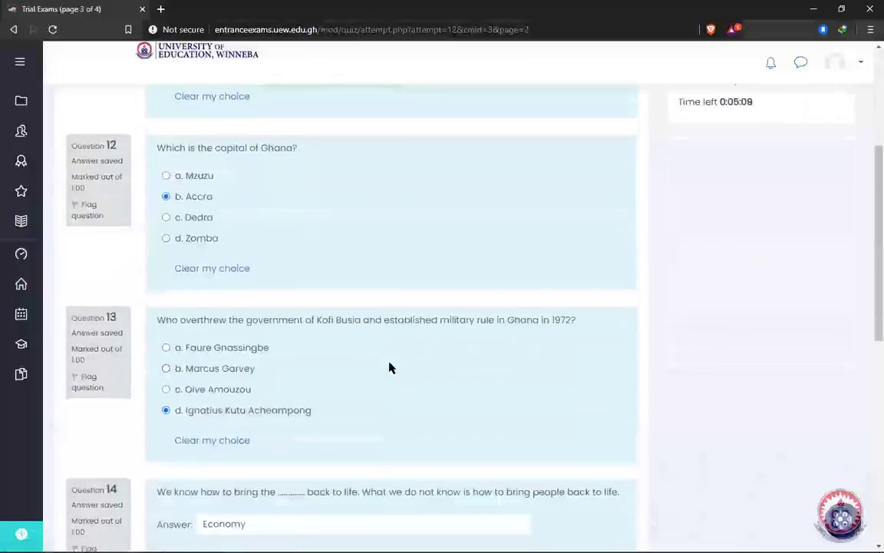
scroll(389, 362, up, 2)
scroll(389, 362, down, 7)
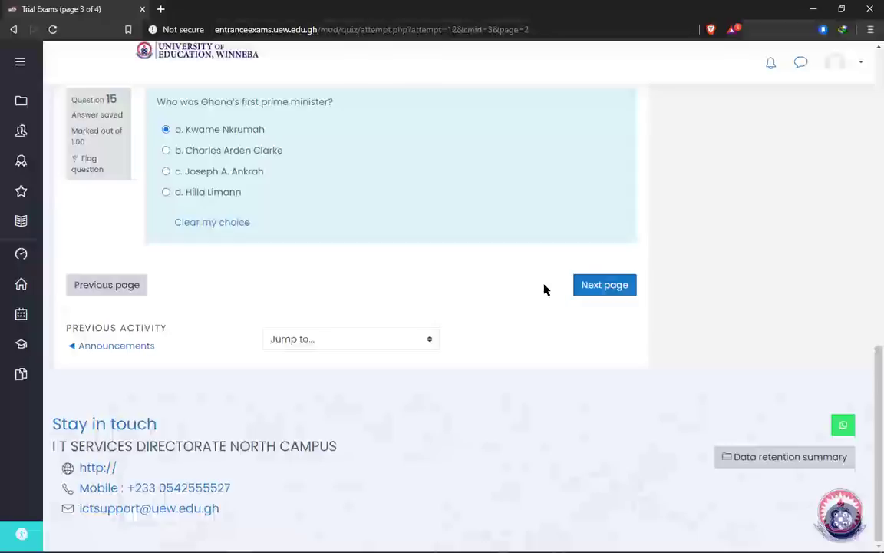
click(601, 286)
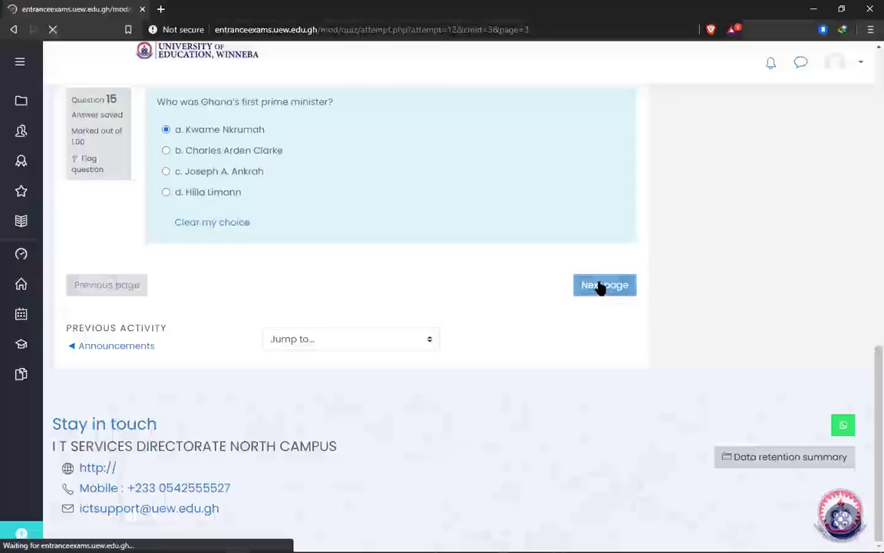
- Finish the quiz attempt and submit all answers from the attempt summary, confirming the submission
scroll(533, 334, down, 2)
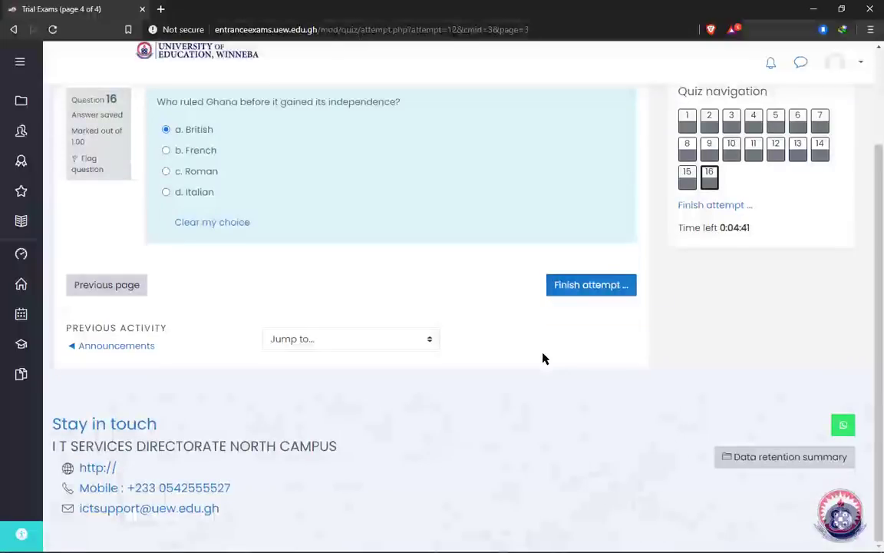
click(587, 286)
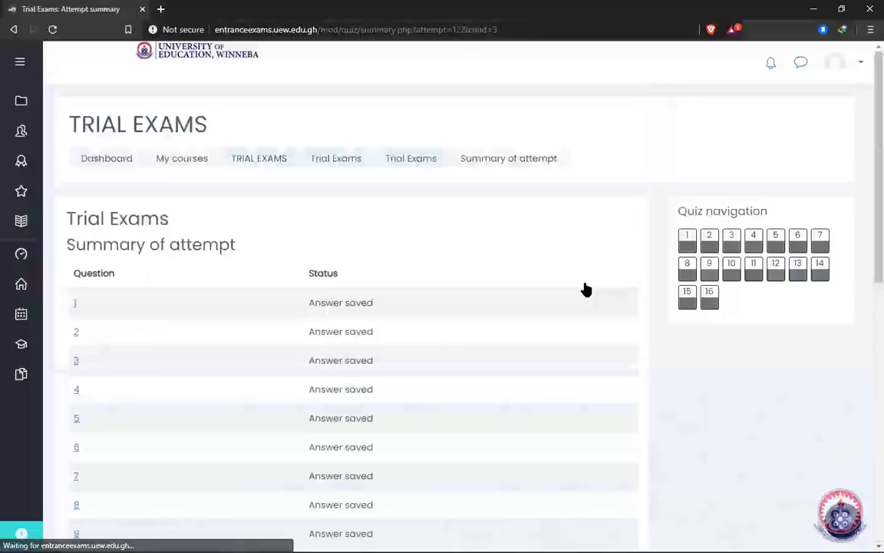
scroll(575, 321, down, 2)
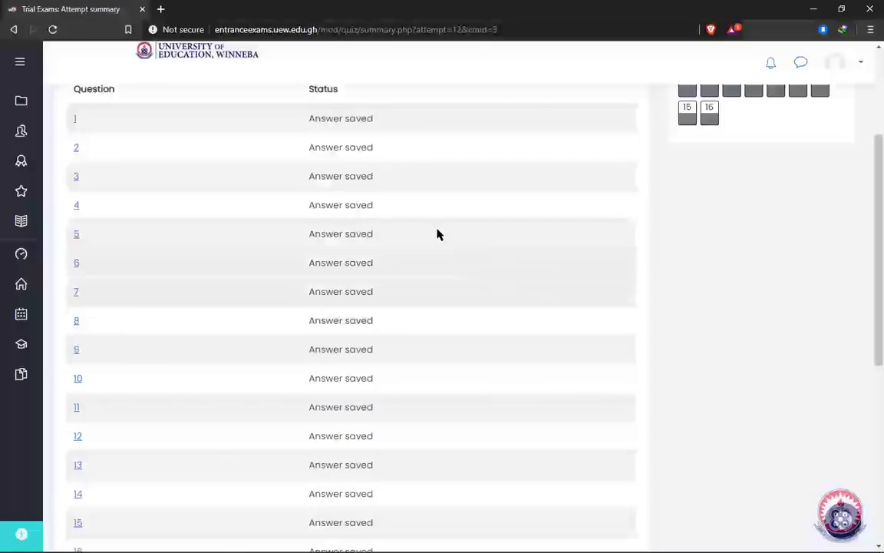
scroll(430, 271, down, 2)
scroll(429, 296, down, 4)
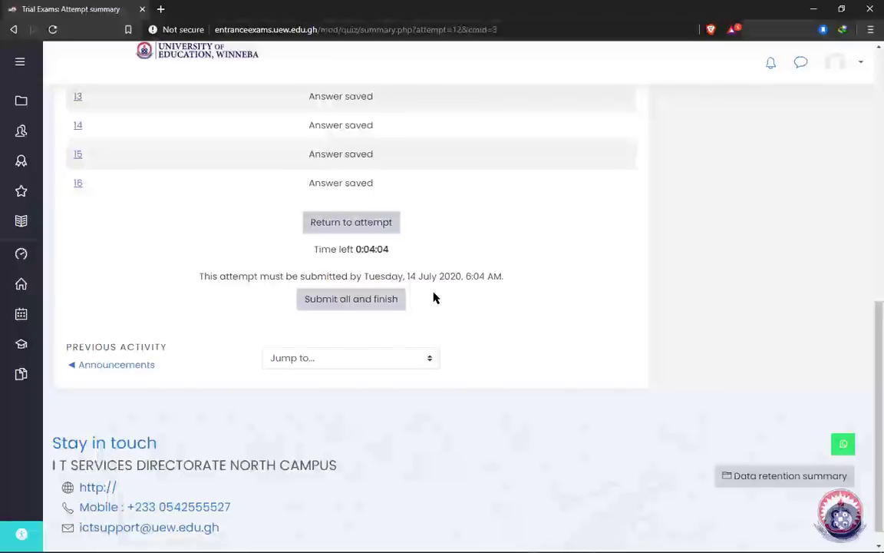
click(345, 307)
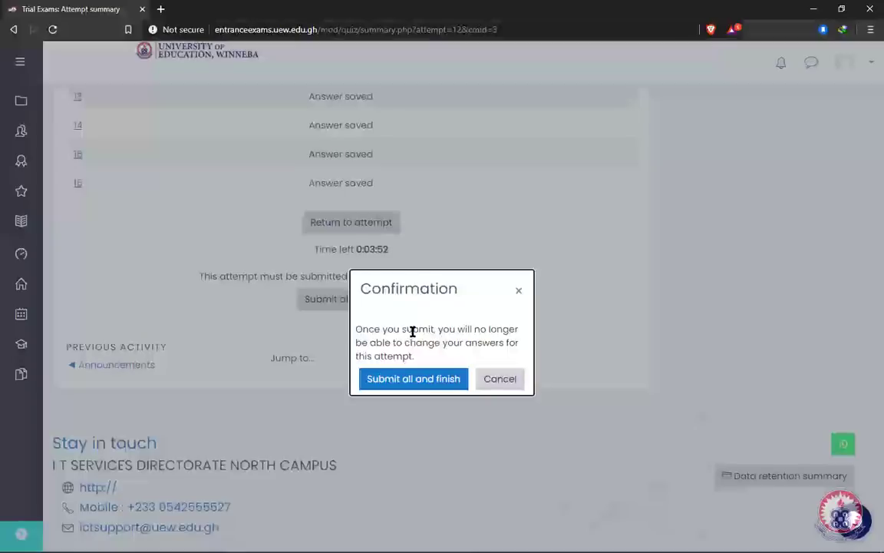
click(410, 379)
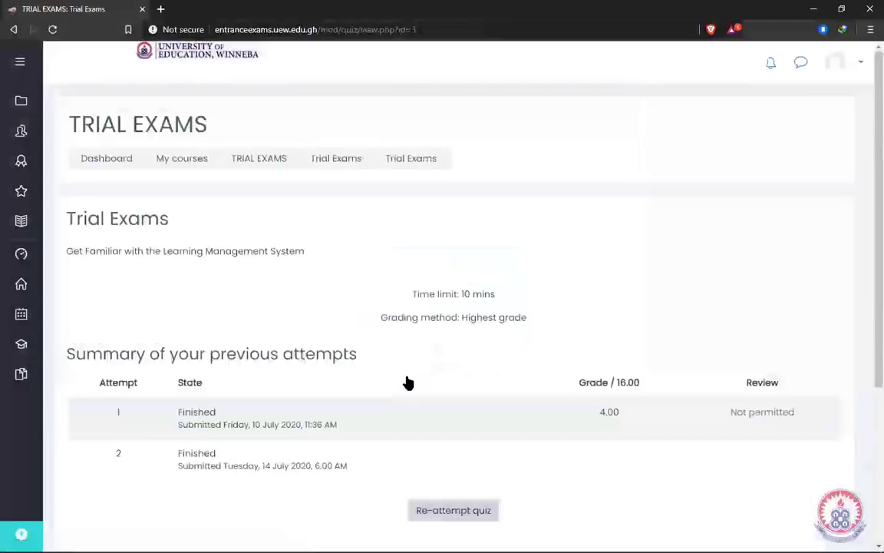
- Check the summary of previous Trial Exams attempts and log out of the demo candidate's account
scroll(452, 391, down, 3)
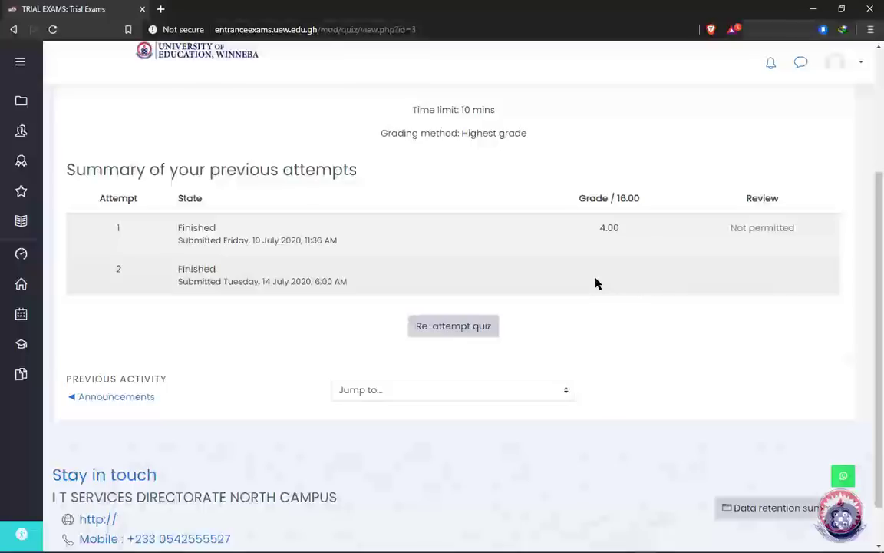
scroll(601, 295, down, 1)
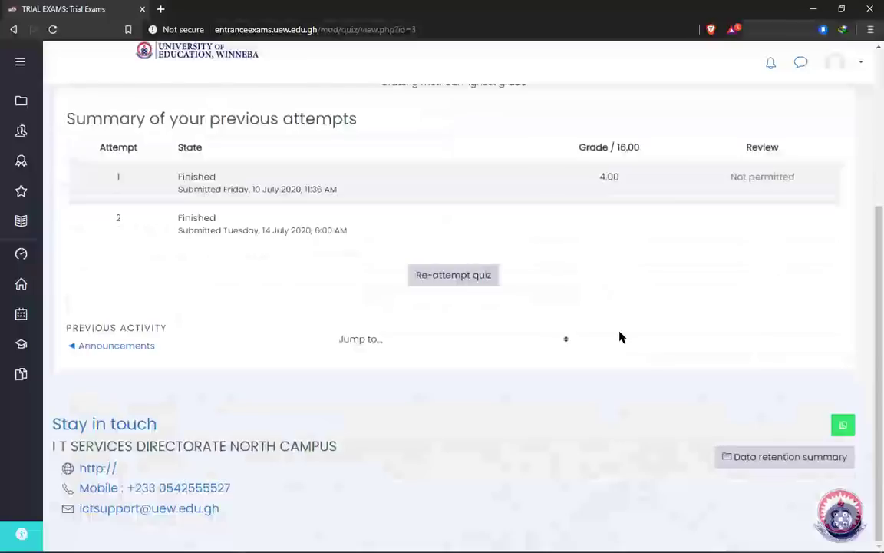
scroll(605, 298, up, 3)
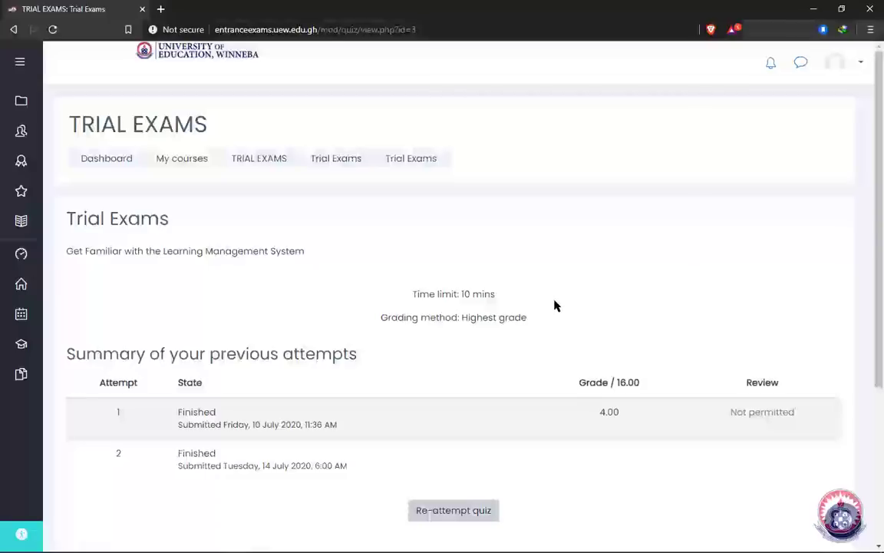
click(862, 67)
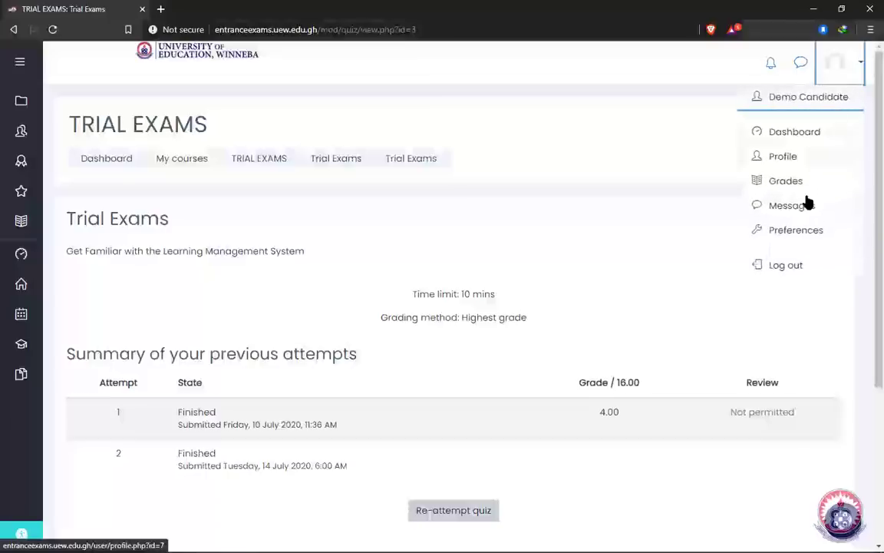
click(786, 266)
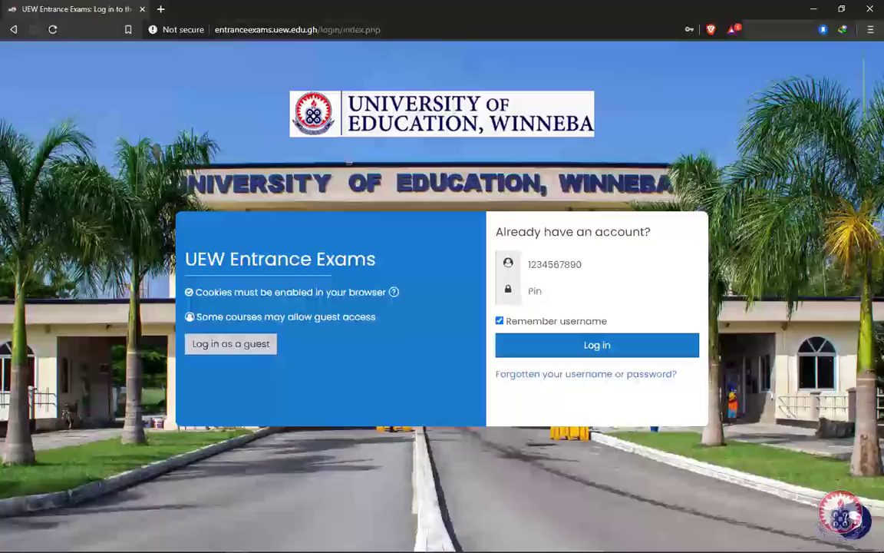
- Open the support chat's message form on the login page
click(845, 517)
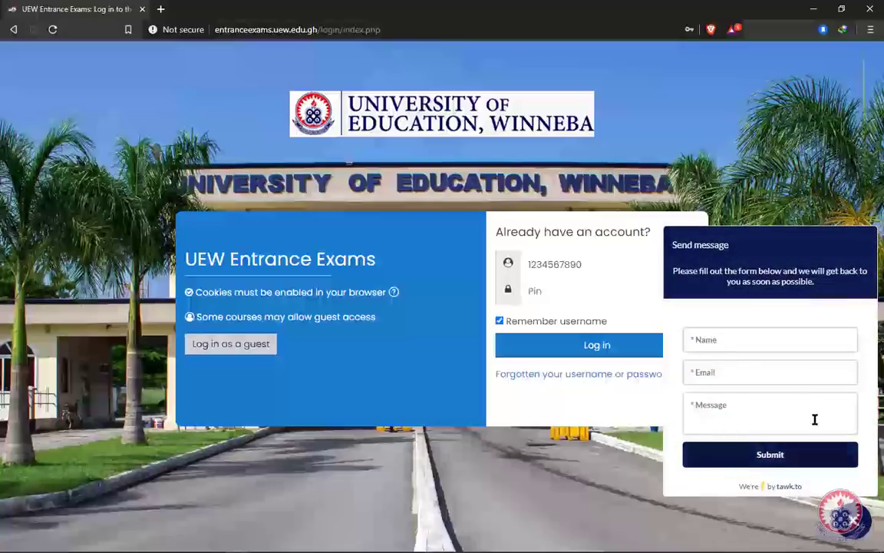